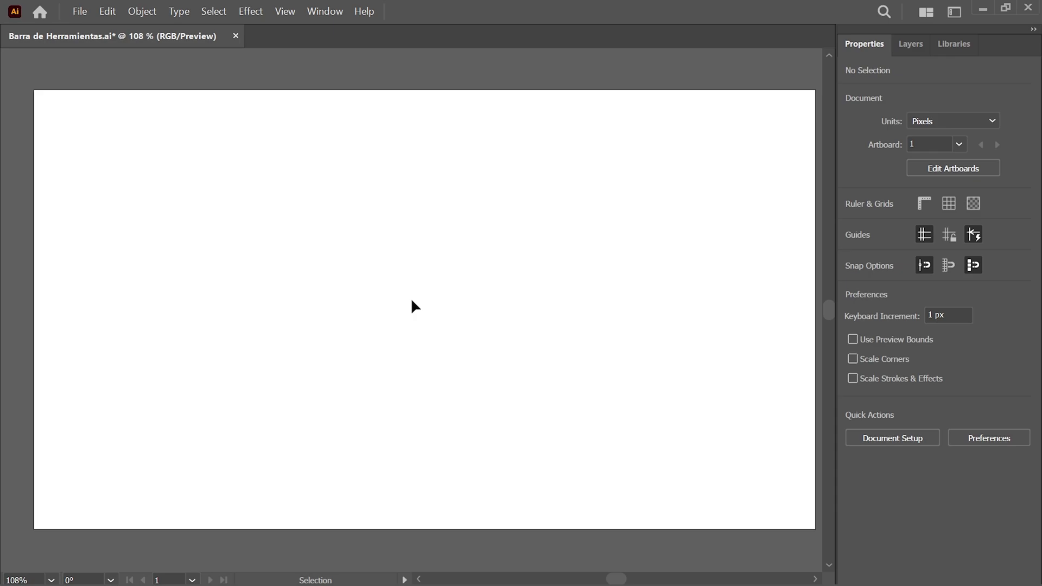
# - Tear off the Selection, Pen, Shape and Eraser tool groups into floating panels stacked down the canvas
pyautogui.click(17, 80)
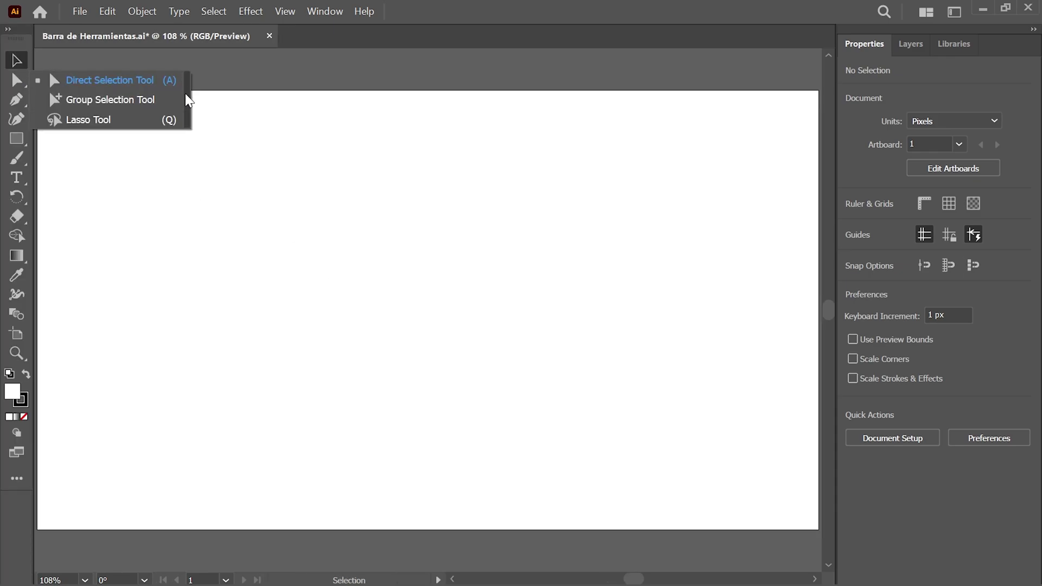
pyautogui.click(199, 100)
pyautogui.click(16, 100)
pyautogui.click(201, 109)
pyautogui.moveTo(54, 112); pyautogui.dragTo(256, 158)
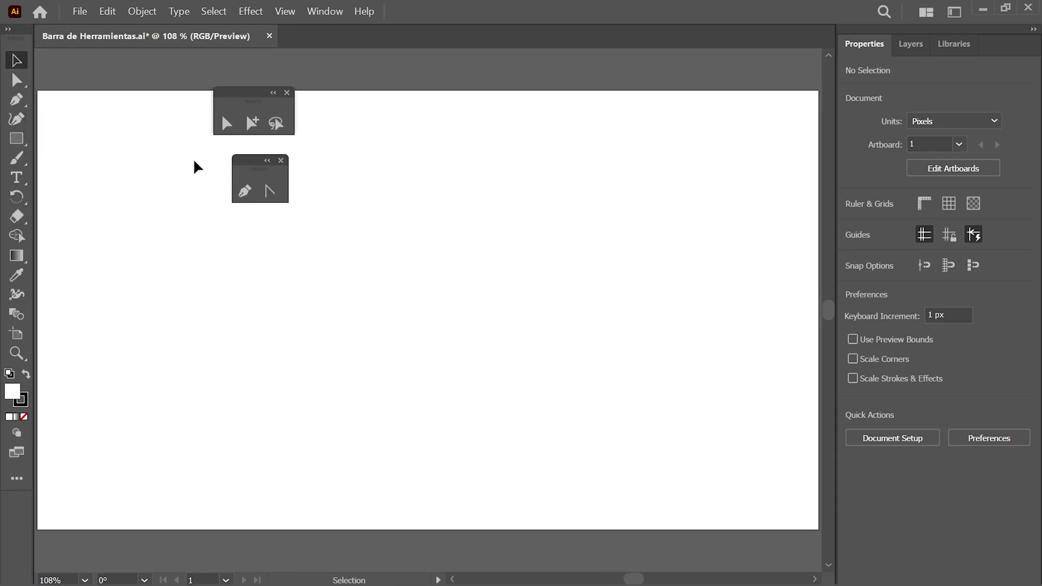
pyautogui.click(16, 138)
pyautogui.click(175, 179)
pyautogui.moveTo(98, 157); pyautogui.dragTo(285, 235)
pyautogui.click(17, 216)
pyautogui.click(175, 227)
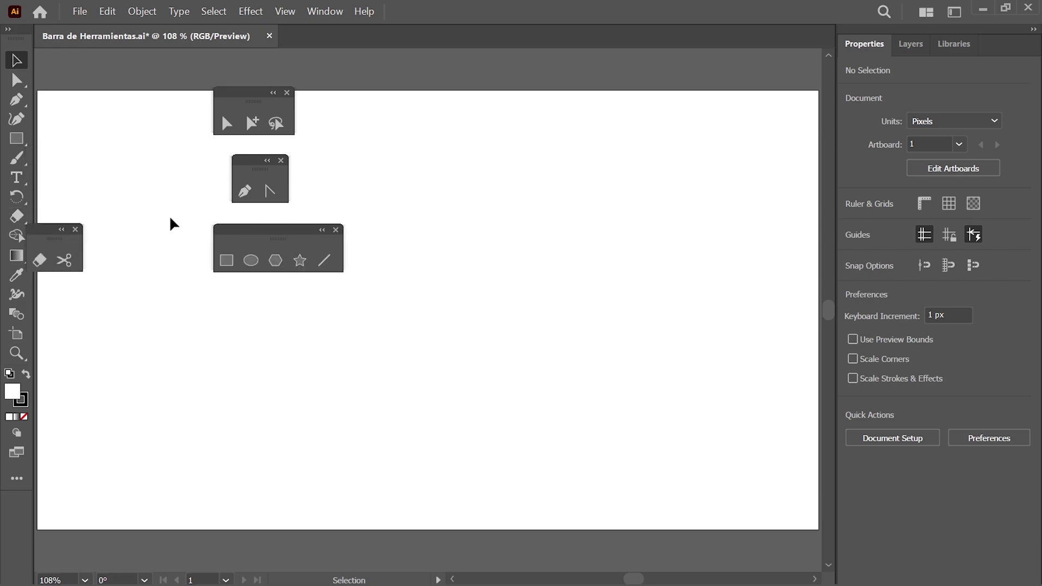
pyautogui.moveTo(55, 229); pyautogui.dragTo(243, 289)
# - Switch the toolbar to two columns, float it, then close it
pyautogui.click(8, 29)
pyautogui.moveTo(37, 39); pyautogui.dragTo(142, 82)
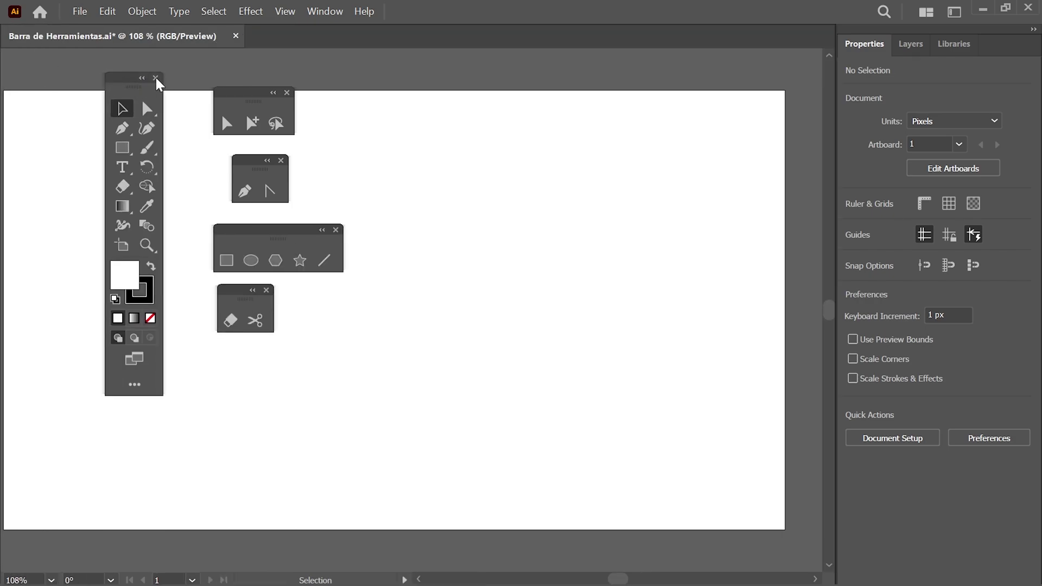
pyautogui.click(157, 79)
# - Undock the Properties, Libraries and Layers panels, collapsing Properties and Libraries
pyautogui.moveTo(865, 43)
pyautogui.mouseDown()
pyautogui.moveTo(472, 124)
pyautogui.moveTo(438, 112)
pyautogui.mouseUp()
pyautogui.doubleClick(437, 113)
pyautogui.moveTo(953, 44); pyautogui.dragTo(743, 123)
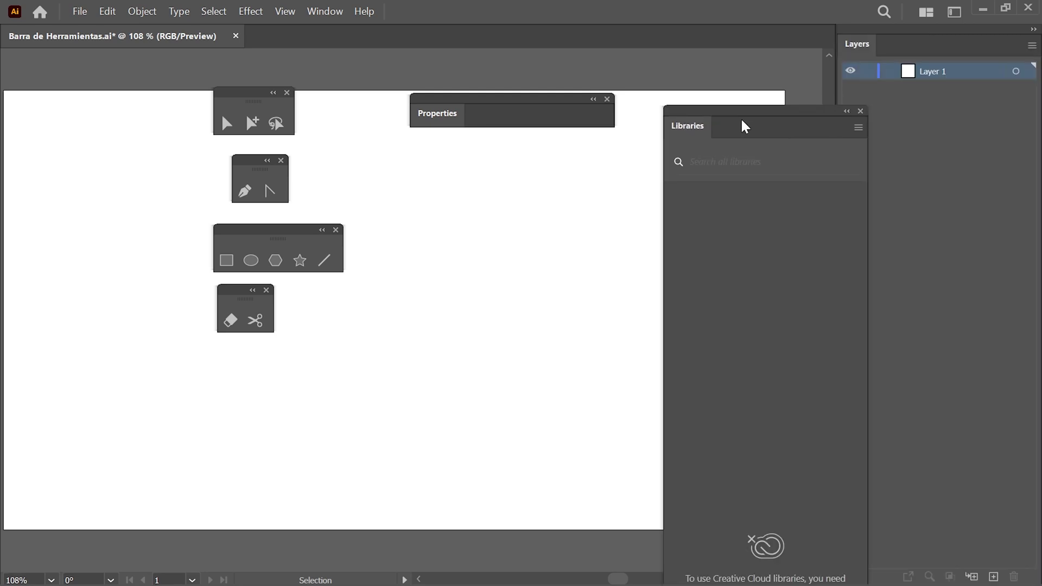
pyautogui.doubleClick(742, 123)
pyautogui.moveTo(863, 44); pyautogui.dragTo(793, 81)
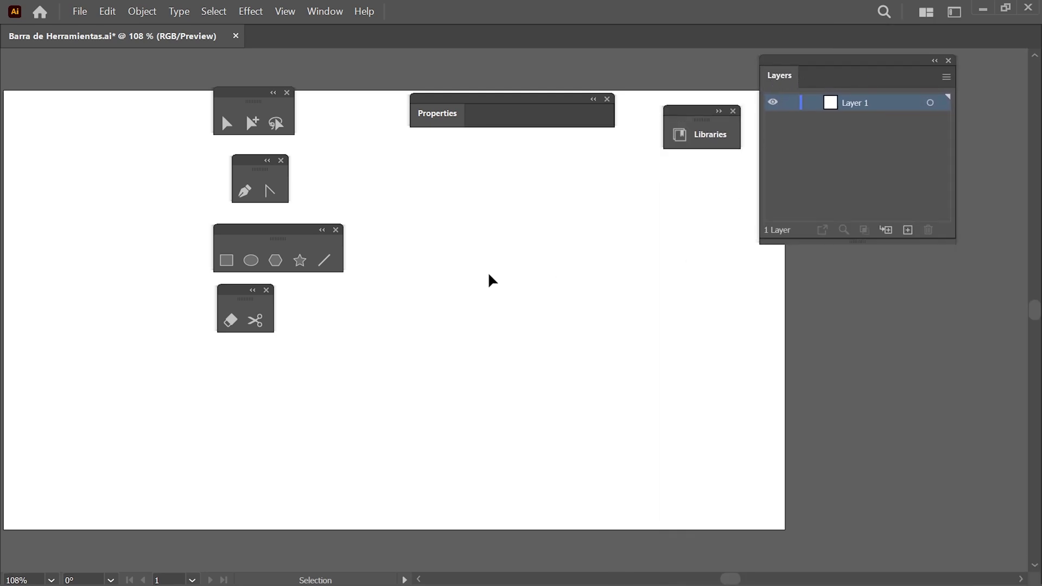
# - Fit the artboard, then show Align at the canvas centre and Brushes collapsed on the right
pyautogui.hotkey('ctrl', '0')
pyautogui.click(324, 11)
pyautogui.click(369, 195)
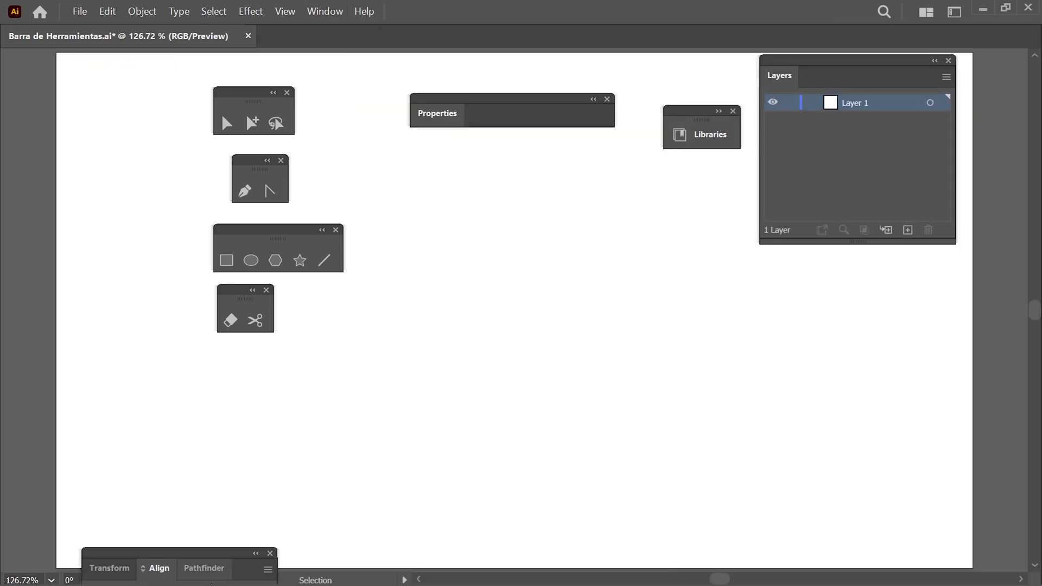
pyautogui.moveTo(209, 553)
pyautogui.mouseDown()
pyautogui.moveTo(540, 272)
pyautogui.moveTo(538, 219)
pyautogui.mouseUp()
pyautogui.click(325, 11)
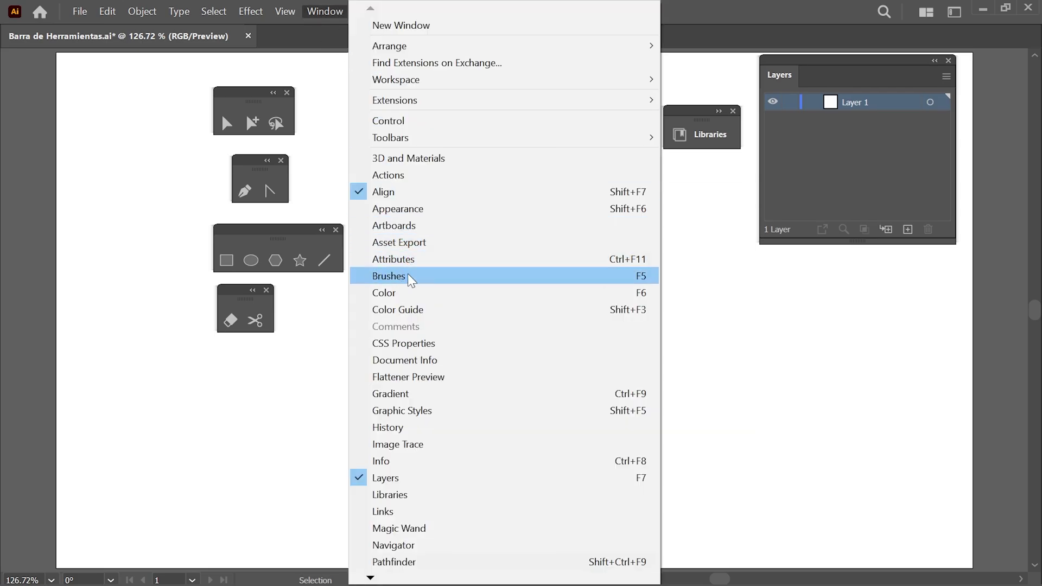
pyautogui.click(413, 272)
pyautogui.moveTo(751, 158); pyautogui.dragTo(742, 313)
pyautogui.click(842, 294)
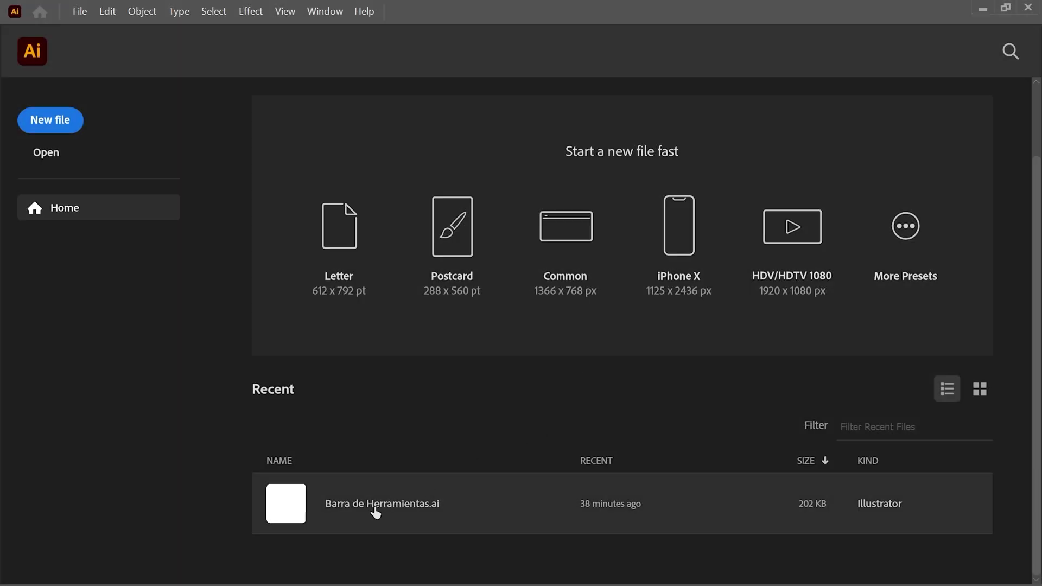
# - Open the recent Barra de Herramientas.ai file and close it with Ctrl+W
pyautogui.click(371, 514)
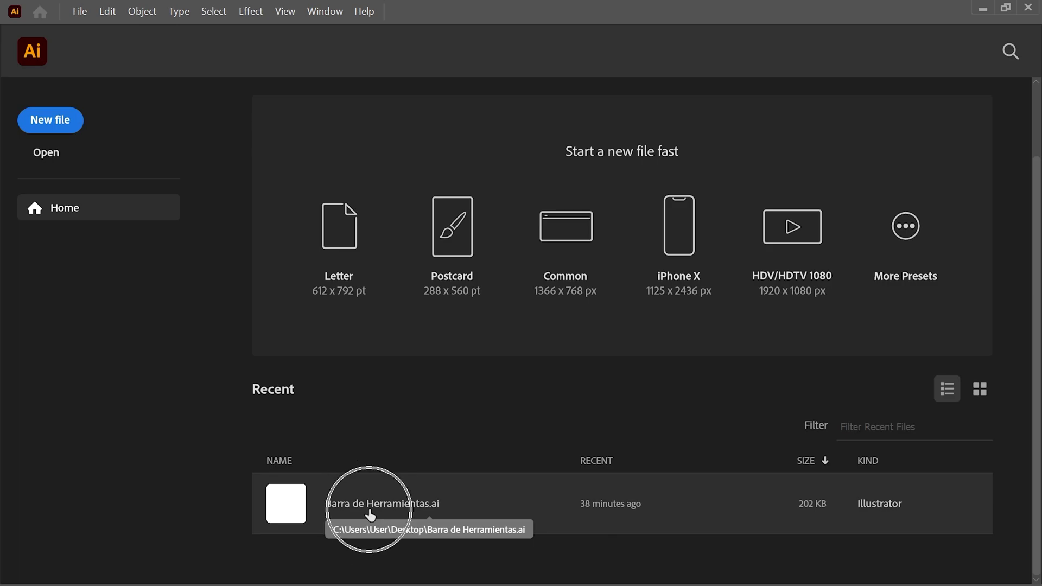
pyautogui.click(371, 515)
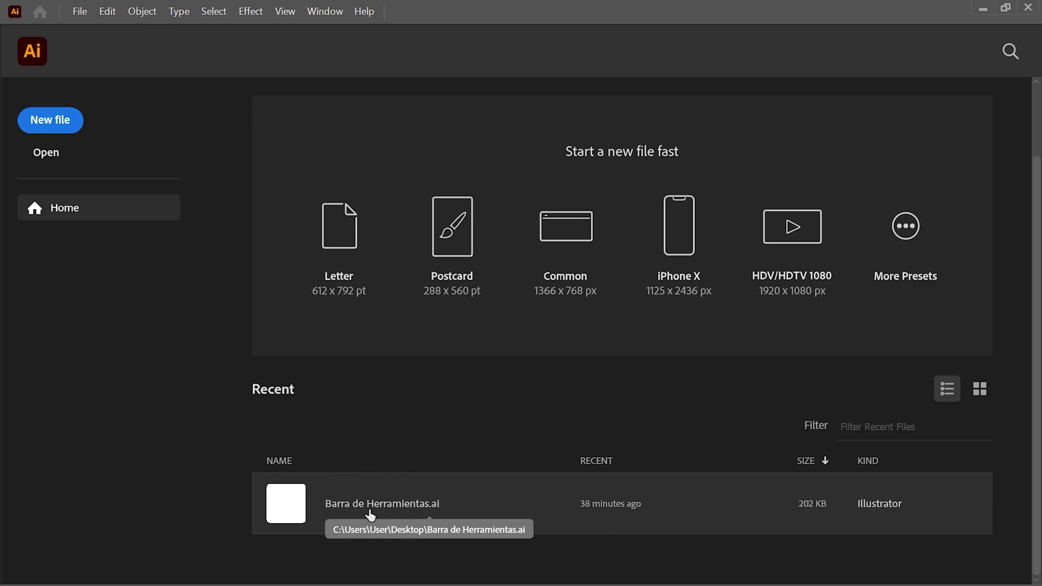
pyautogui.click(371, 515)
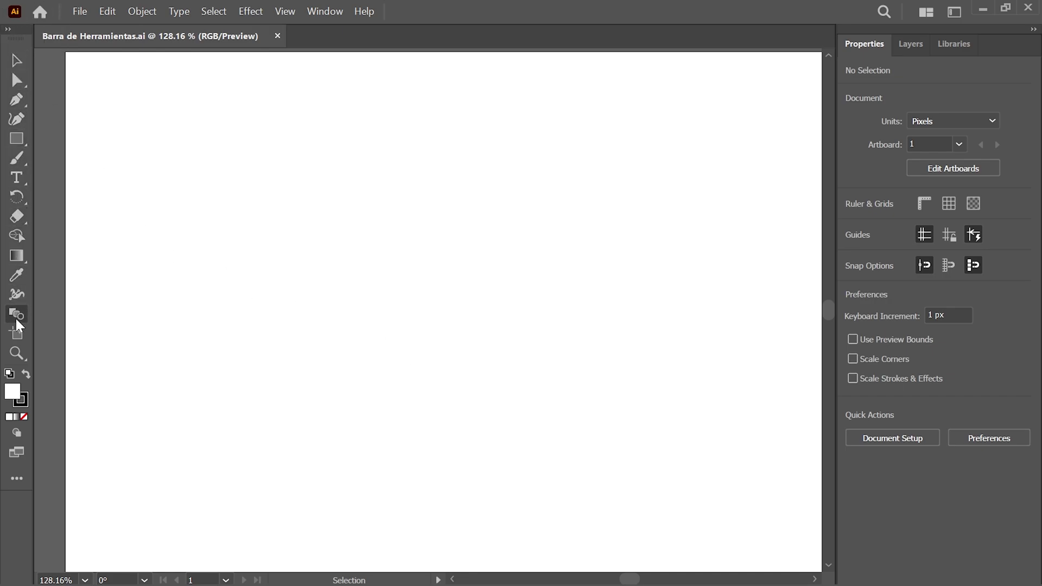
pyautogui.hotkey('ctrl', 'w')
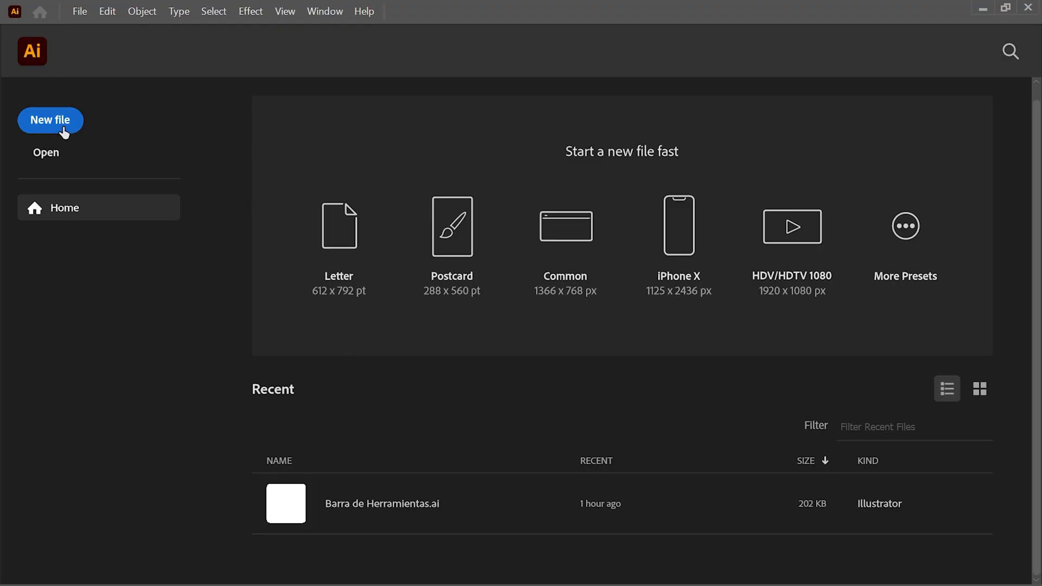
# - Create a new blank document named 'Barra de Herramientas'
pyautogui.click(64, 132)
pyautogui.write('Barra de Herramientas')
pyautogui.scroll(-3, 701, 380)
pyautogui.click(705, 523)
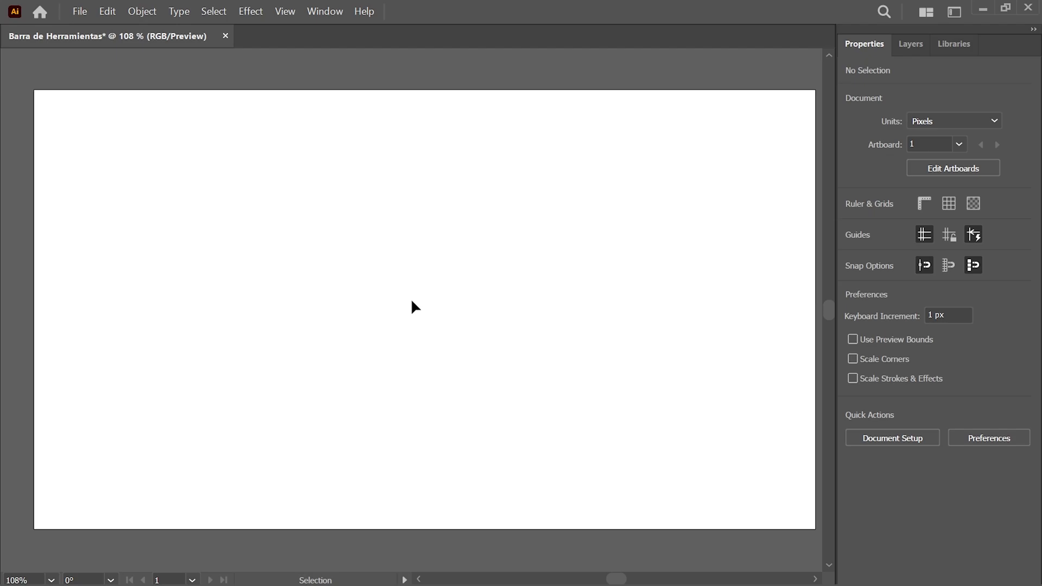
# - Bring back the Basic toolbar, then reapply and reset the Essentials workspace
pyautogui.click(318, 13)
pyautogui.moveTo(391, 138)
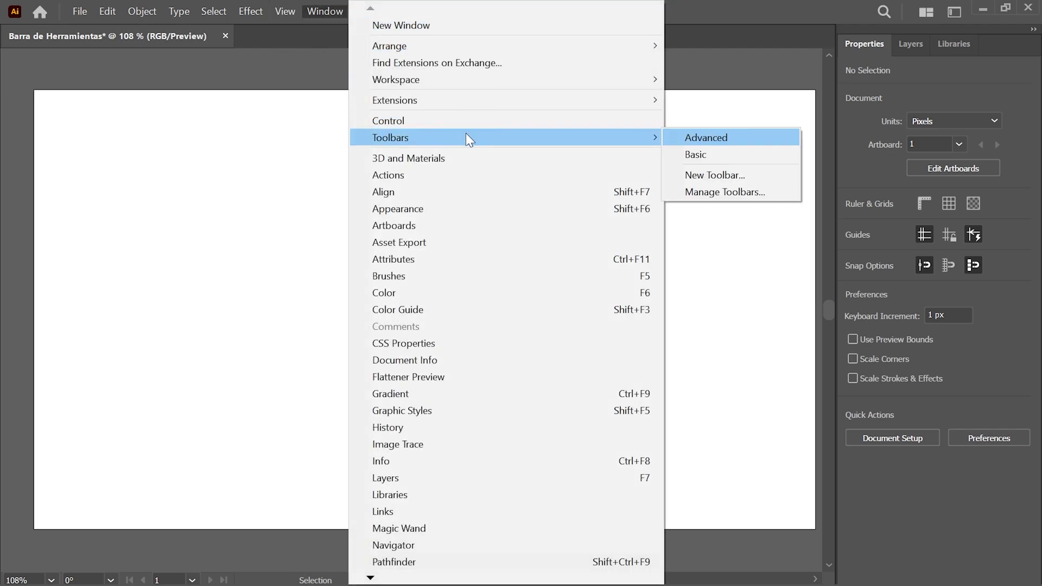
pyautogui.click(719, 153)
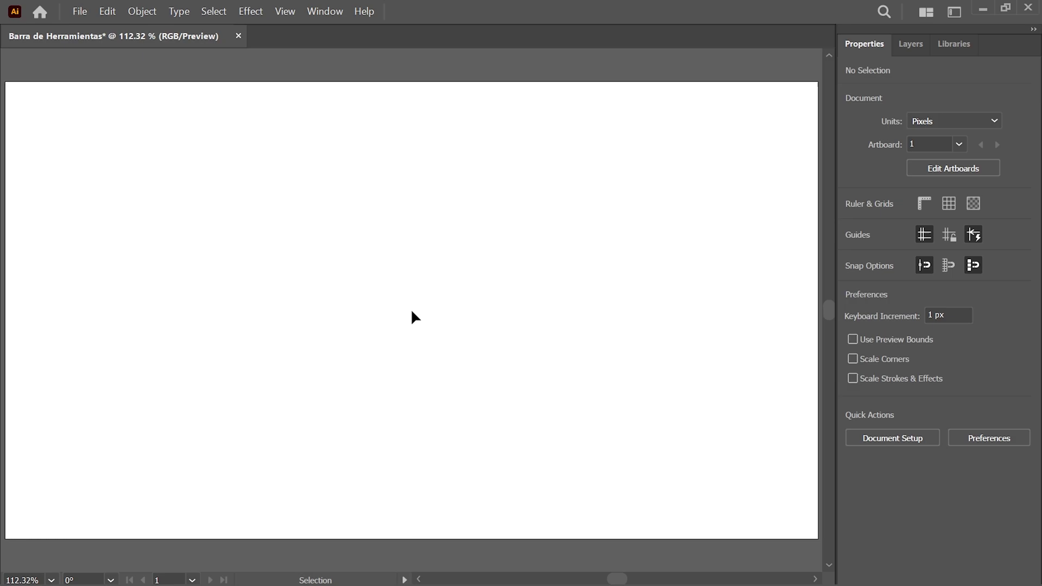
pyautogui.click(324, 10)
pyautogui.moveTo(396, 79)
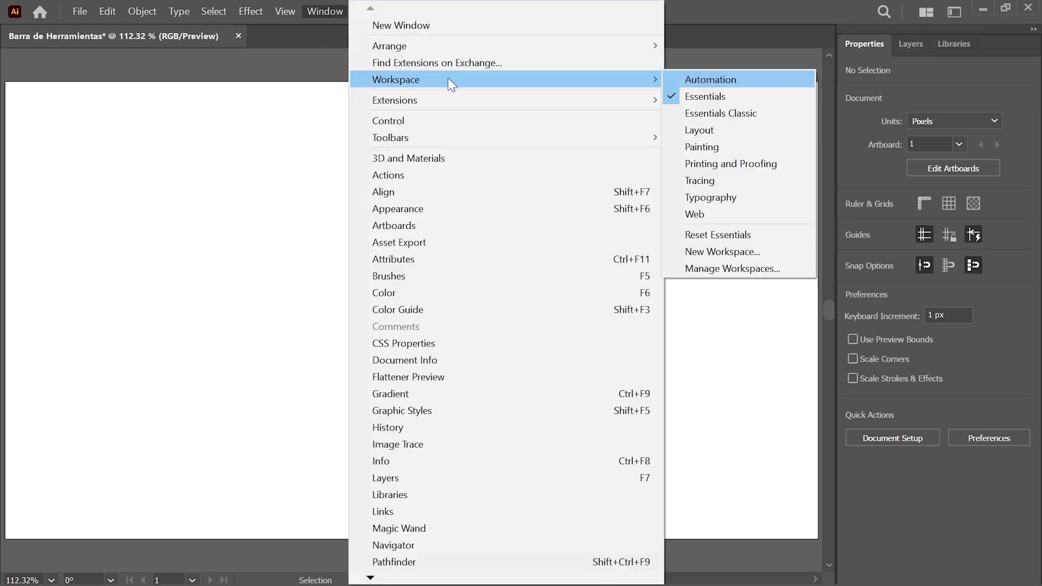
pyautogui.click(739, 97)
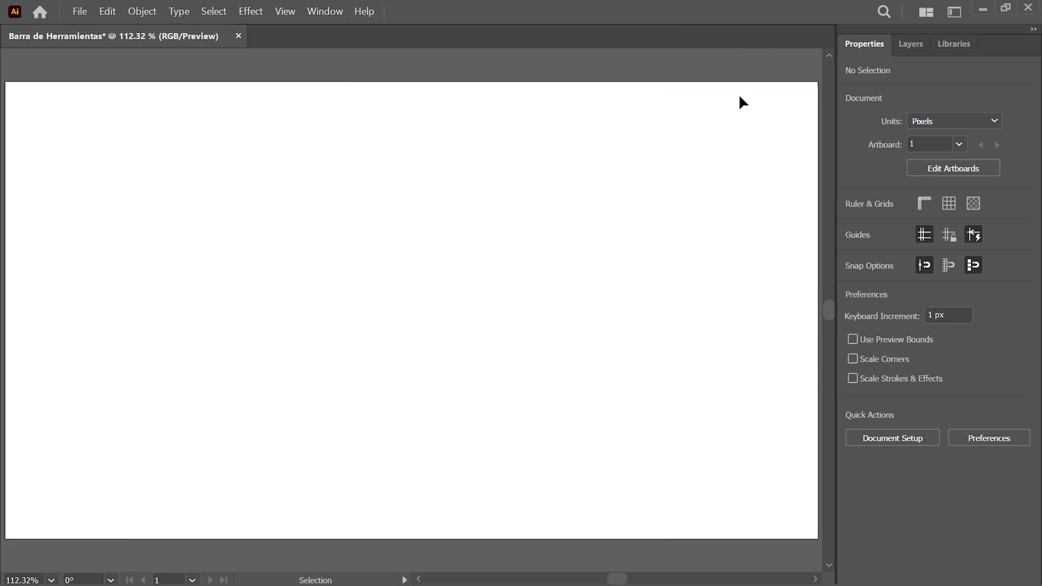
pyautogui.click(328, 11)
pyautogui.moveTo(396, 80)
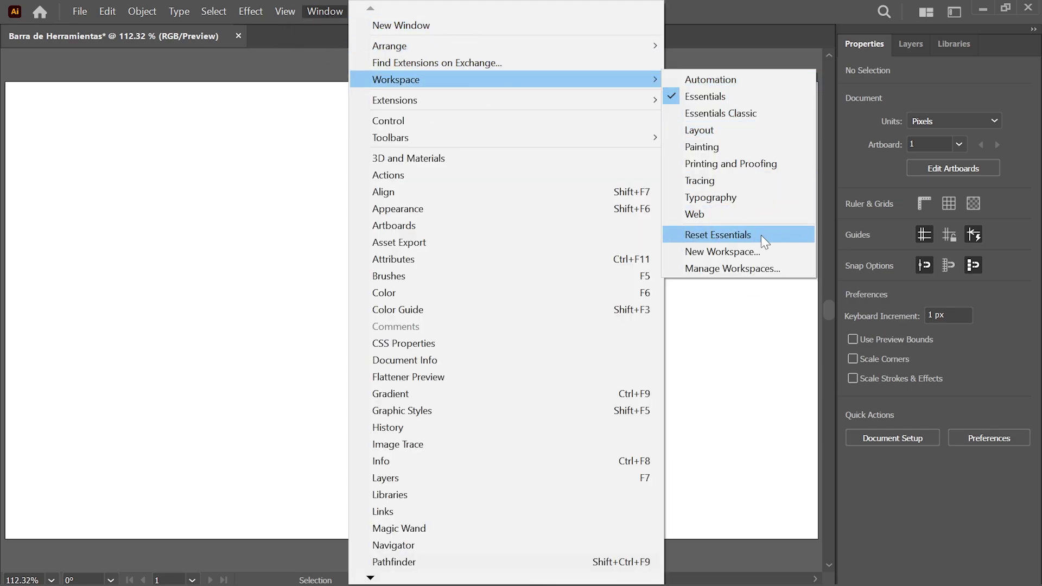
pyautogui.click(761, 236)
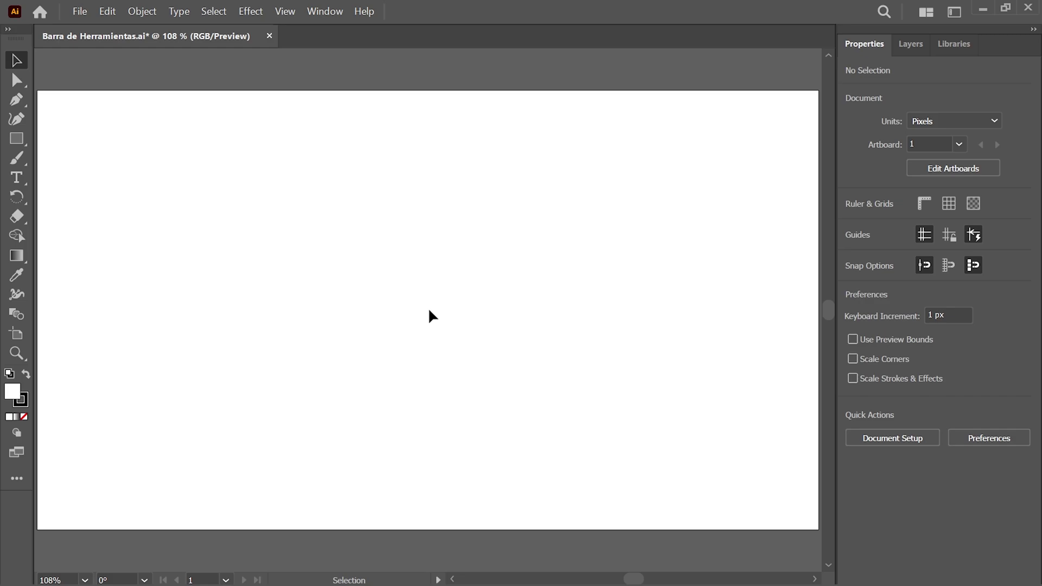
# - Browse the All Tools drawer and switch it to the named list view
pyautogui.click(22, 480)
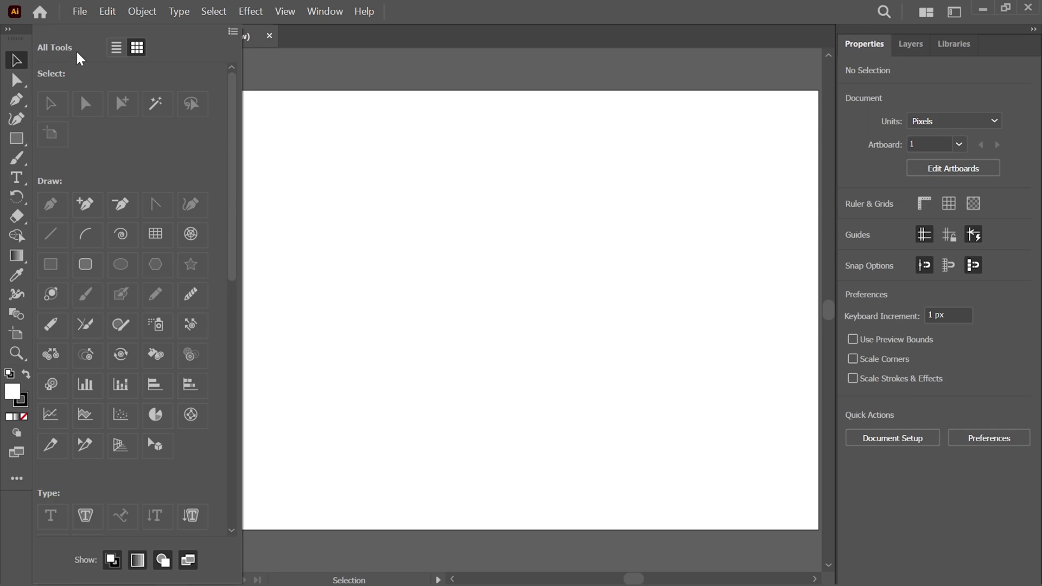
pyautogui.moveTo(231, 89)
pyautogui.mouseDown()
pyautogui.moveTo(220, 307)
pyautogui.moveTo(239, 151)
pyautogui.mouseUp()
pyautogui.click(116, 47)
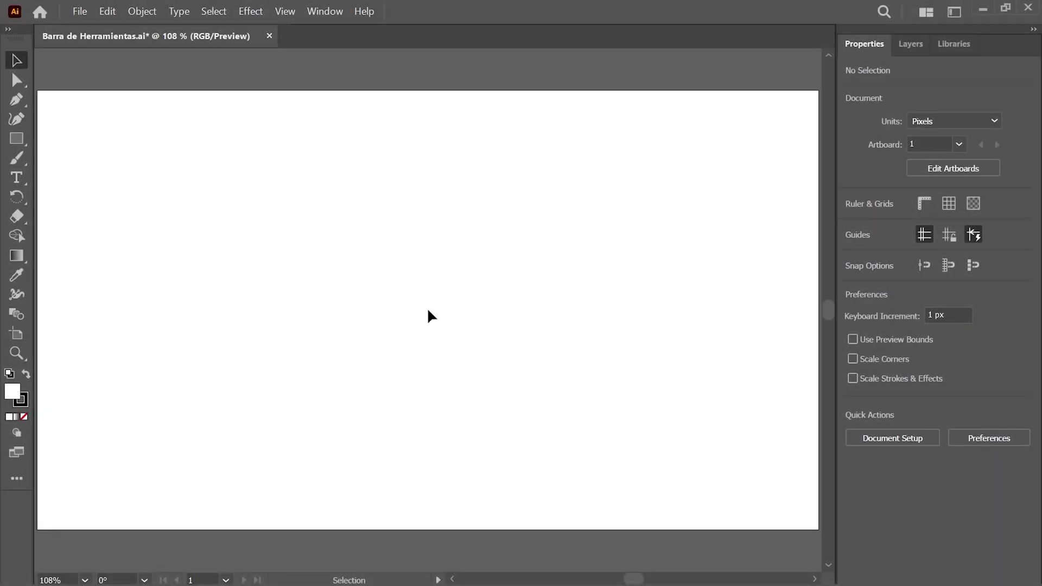
# - Switch the toolbar to the Advanced tool set from the drawer's menu
pyautogui.click(19, 478)
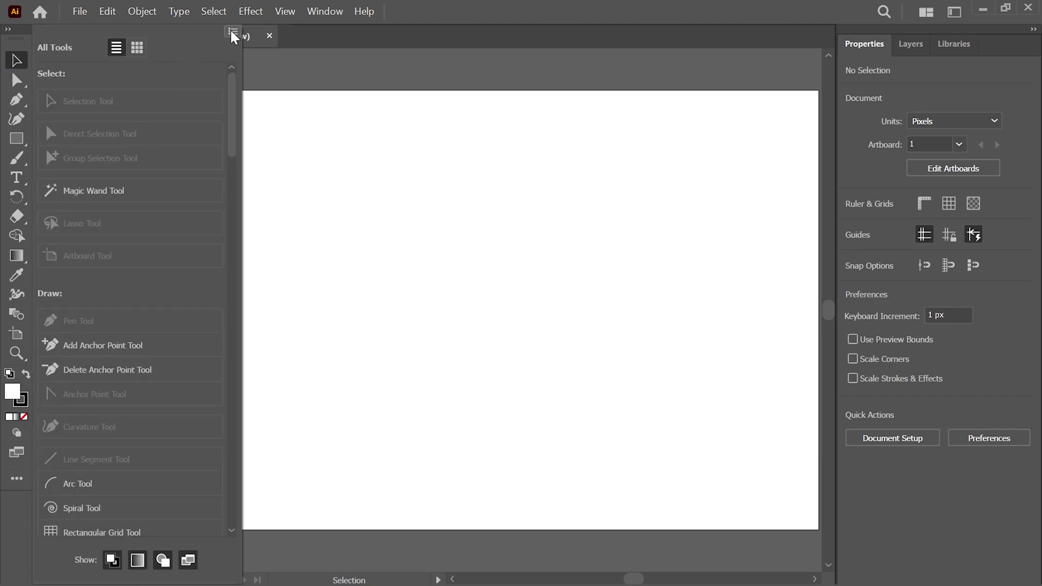
pyautogui.click(233, 33)
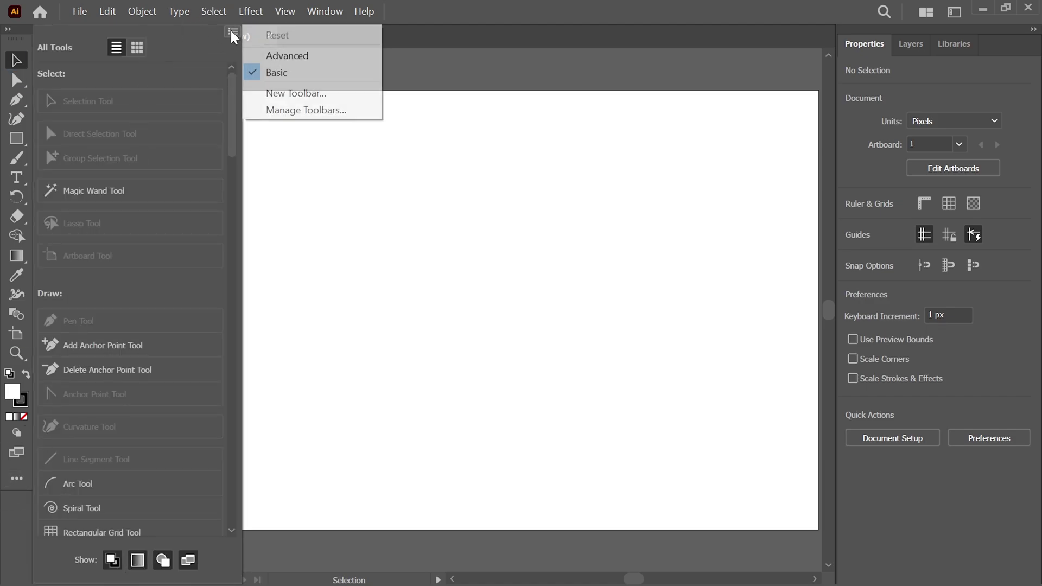
pyautogui.click(321, 55)
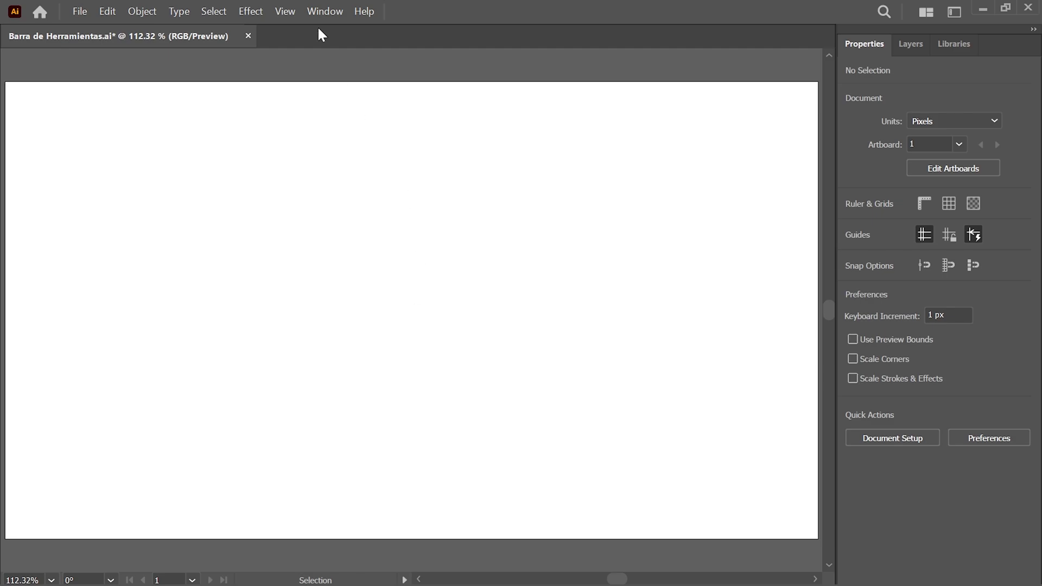
# - Show the Advanced toolbar, then switch to and reset the Essentials Classic workspace
pyautogui.click(321, 11)
pyautogui.moveTo(423, 138)
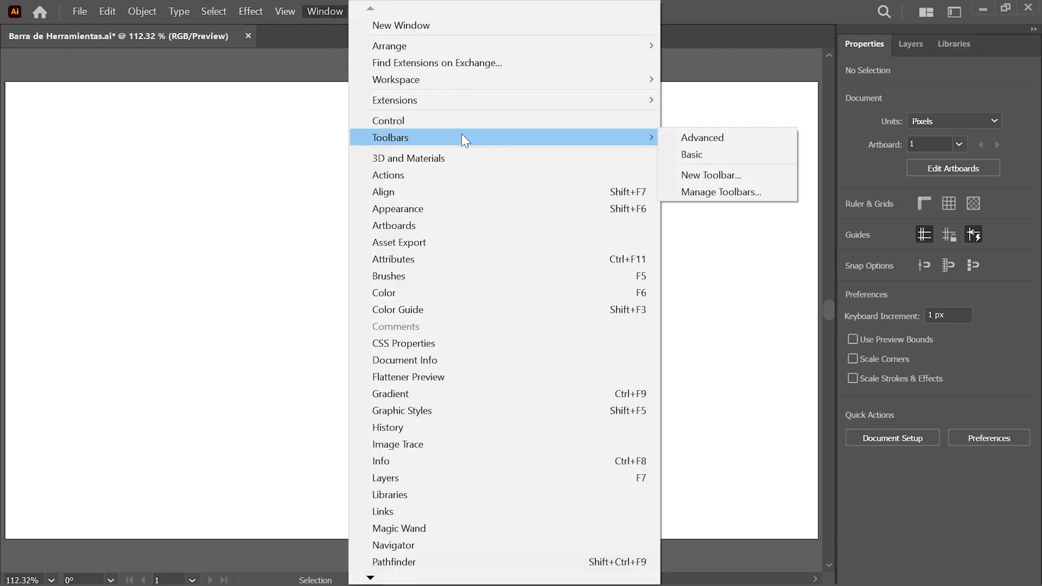
pyautogui.click(738, 138)
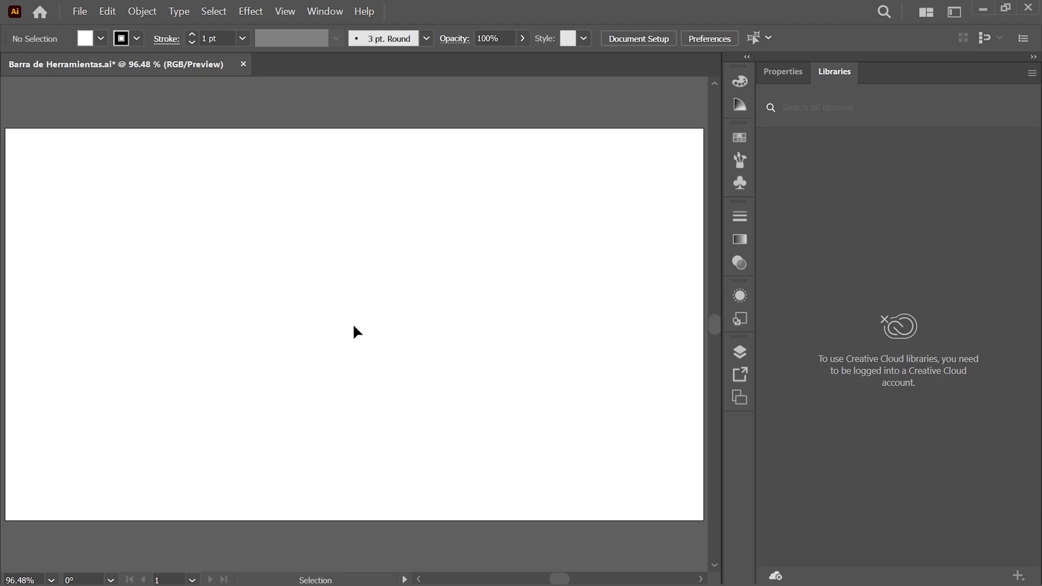
pyautogui.click(325, 12)
pyautogui.click(442, 79)
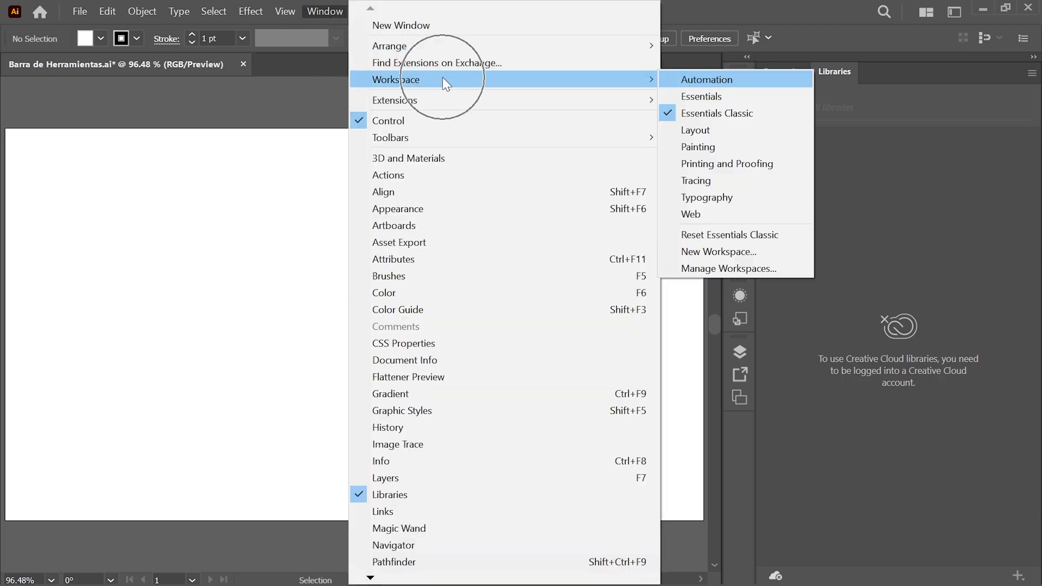
pyautogui.click(765, 112)
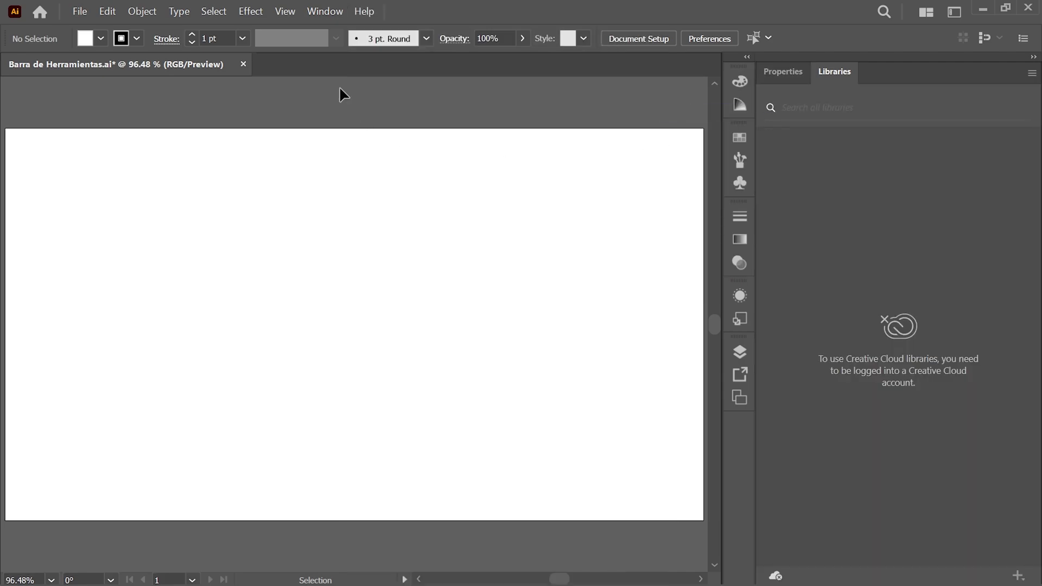
pyautogui.click(324, 13)
pyautogui.moveTo(396, 80)
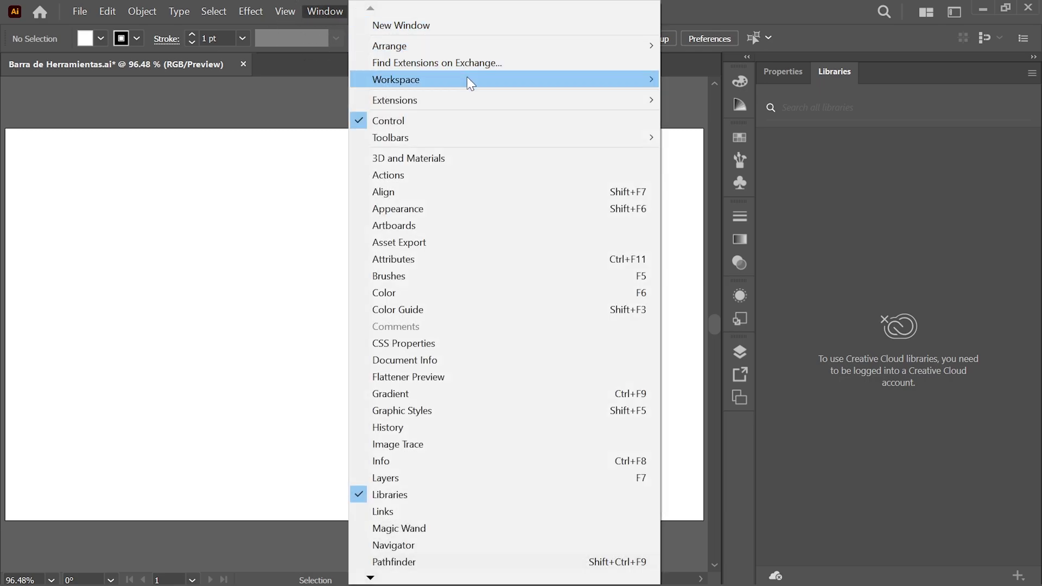
pyautogui.click(783, 234)
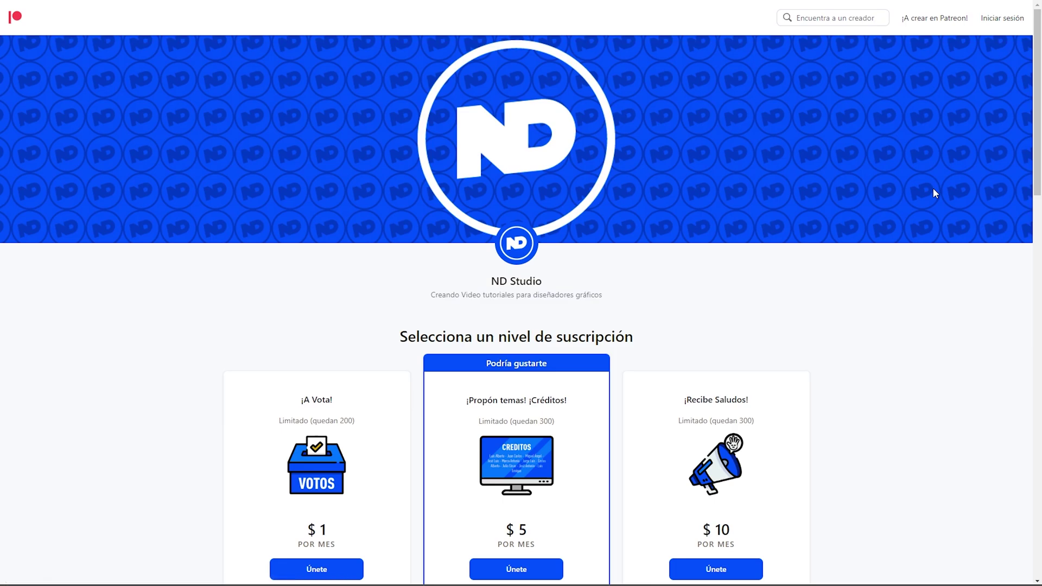
# - Scroll to ND Studio's Patreon tiers and join the $5-per-month tier
pyautogui.scroll(-4, 934, 199)
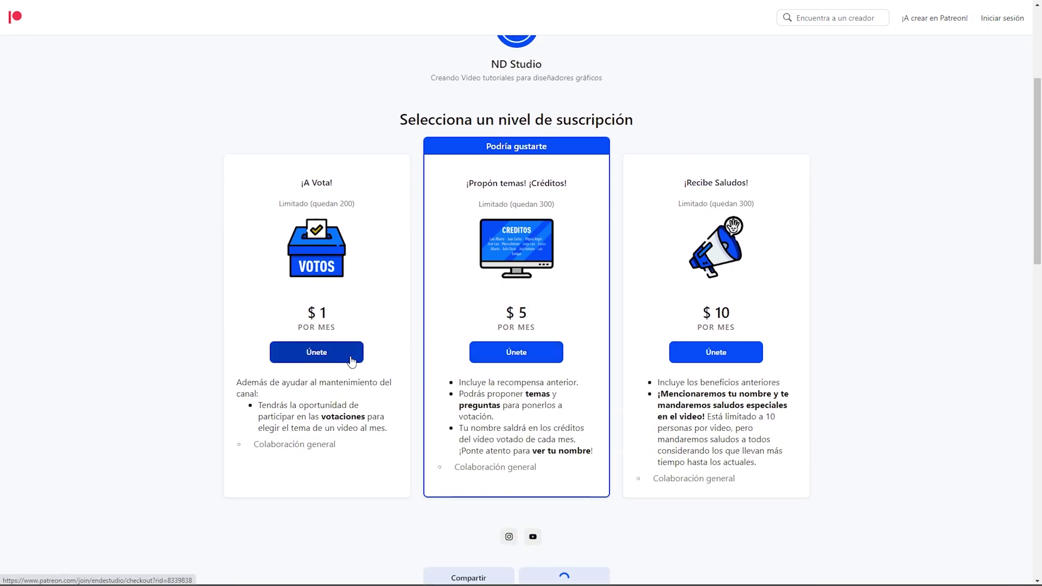
pyautogui.click(512, 358)
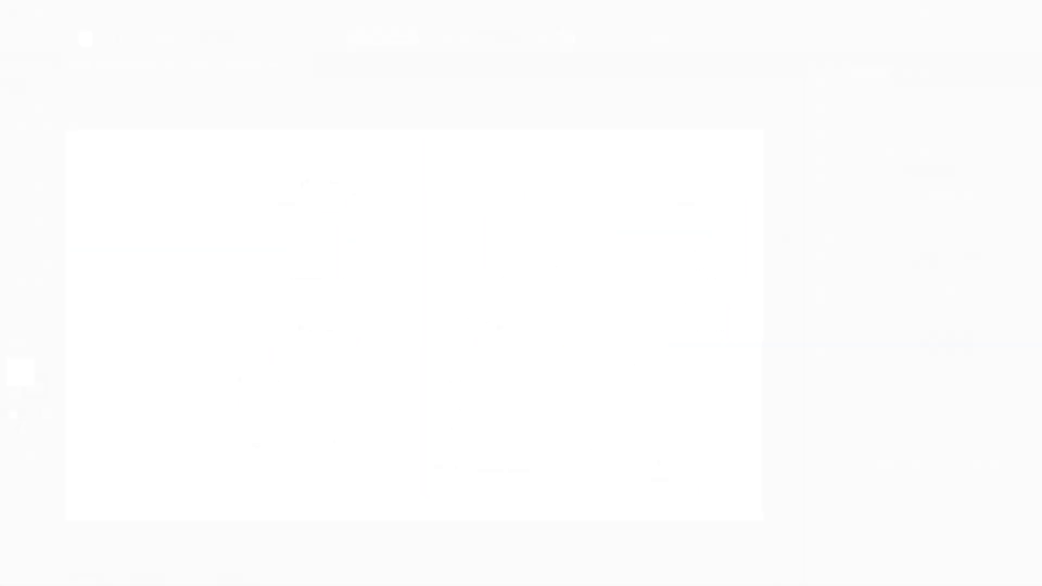